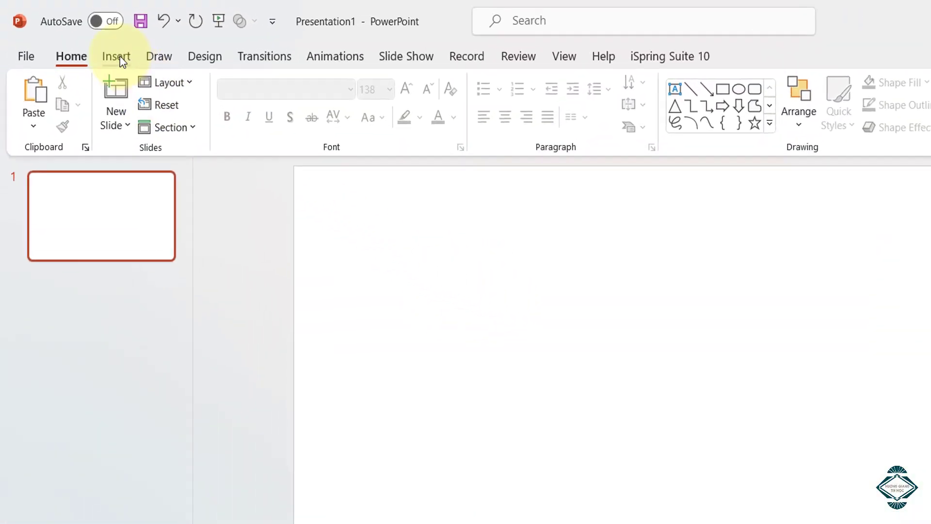
click(85, 41)
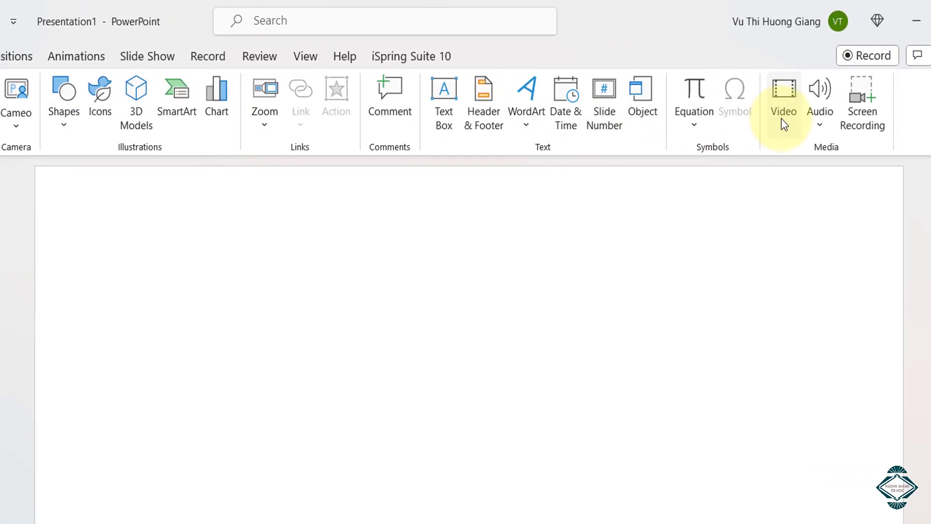
click(782, 121)
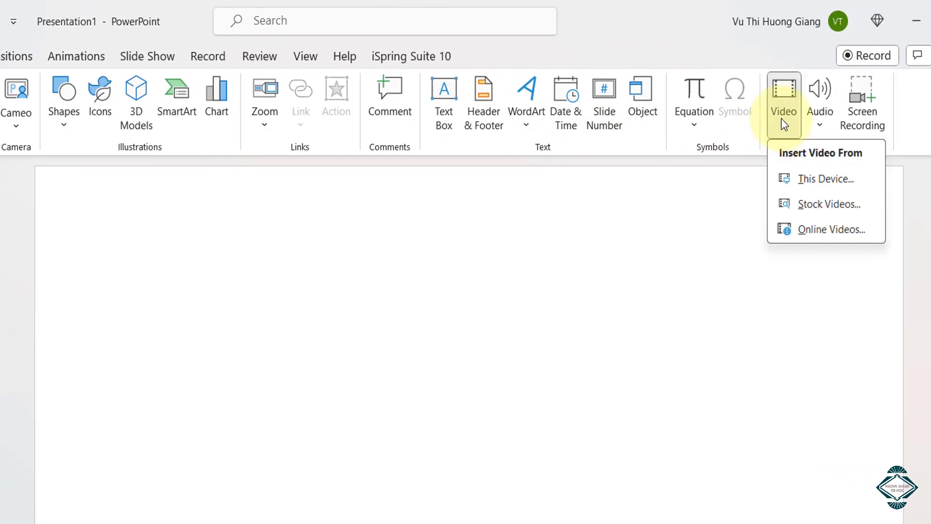
click(807, 176)
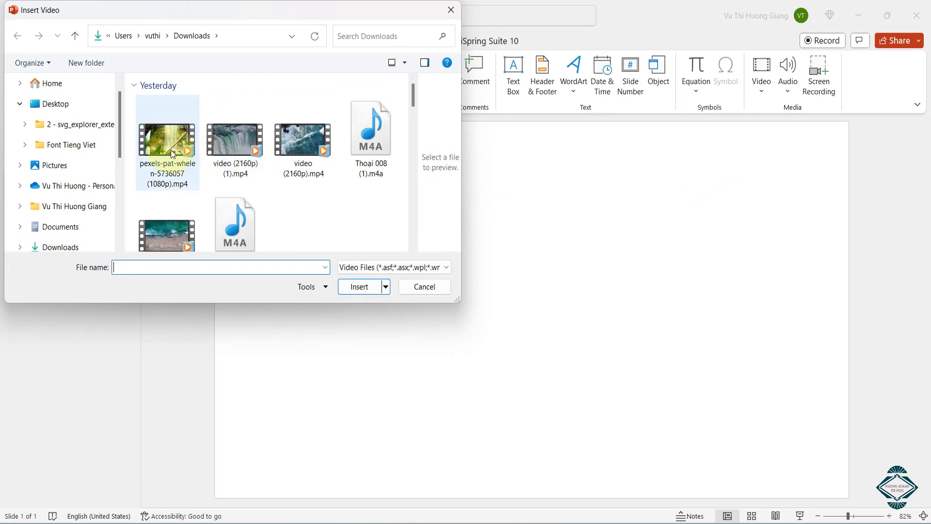
click(168, 149)
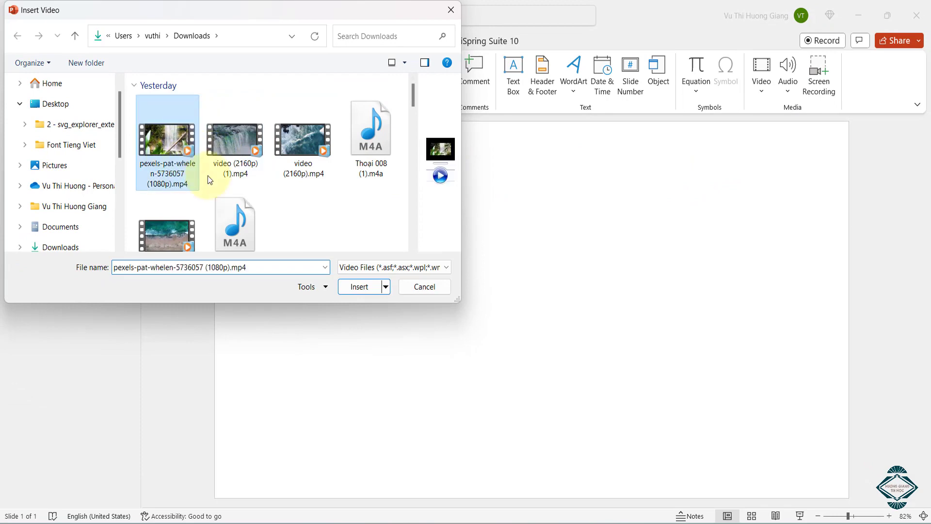
click(362, 287)
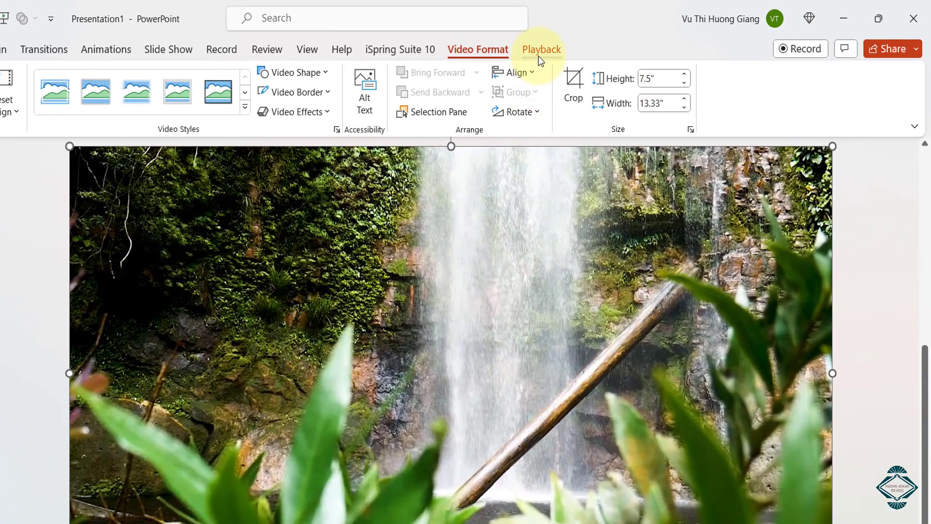
Step: Set the waterfall video to start Automatically, with Loop until Stopped and Rewind after Playing on
click(539, 54)
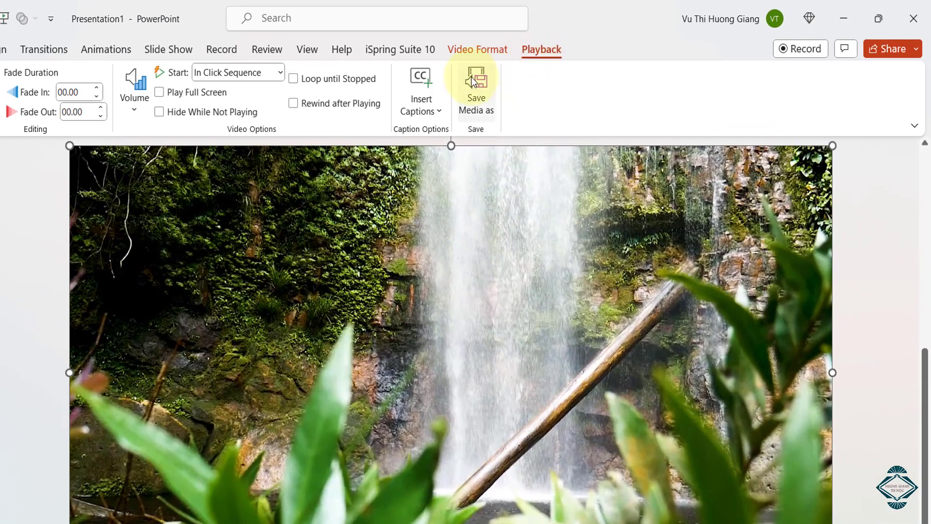
click(238, 74)
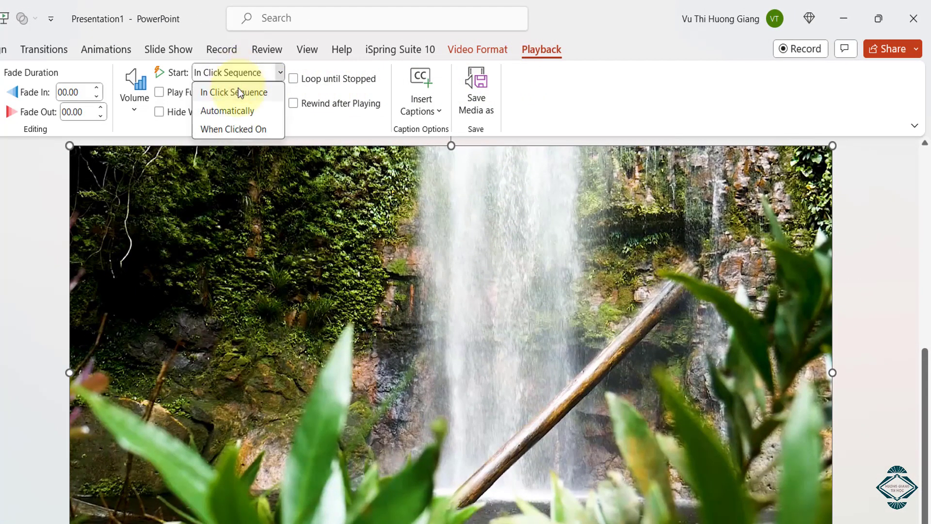
click(228, 112)
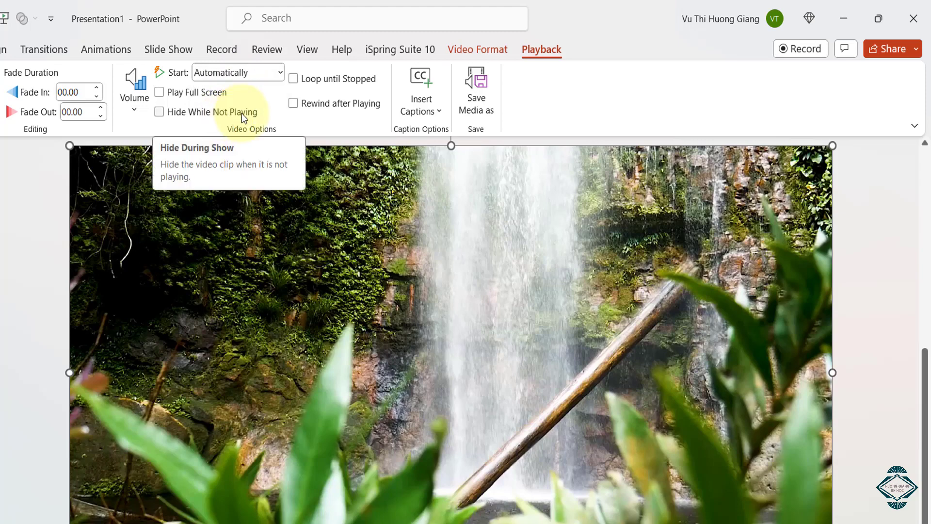
click(304, 81)
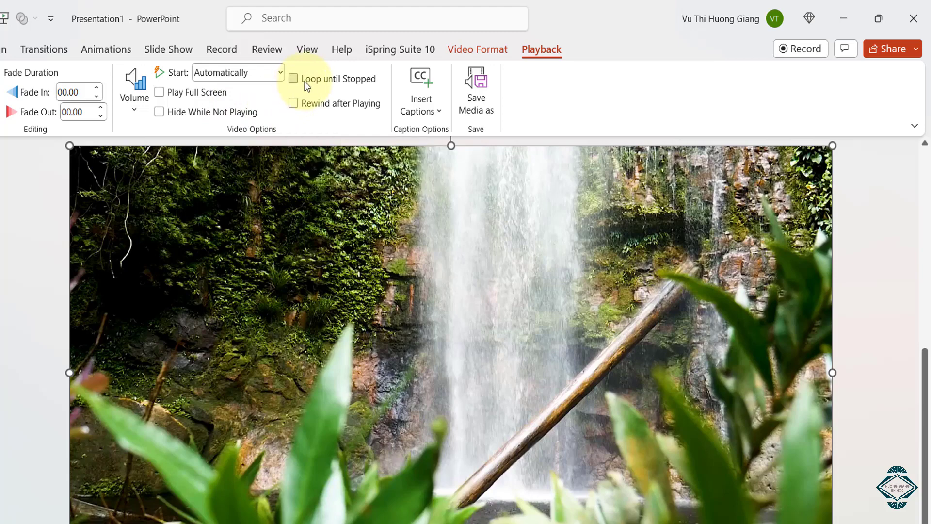
click(296, 109)
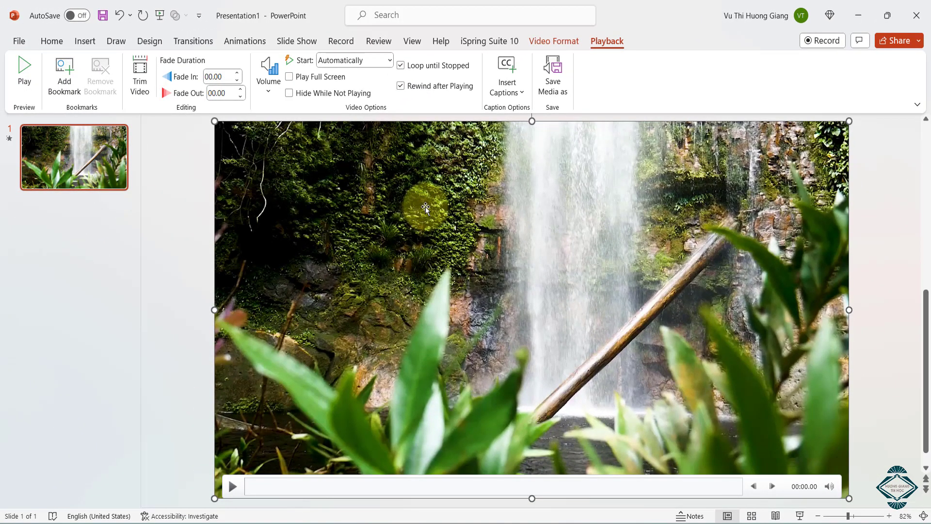
Step: Duplicate slide 1 and apply Flip Vertical to the video on slide 2
right_click(97, 167)
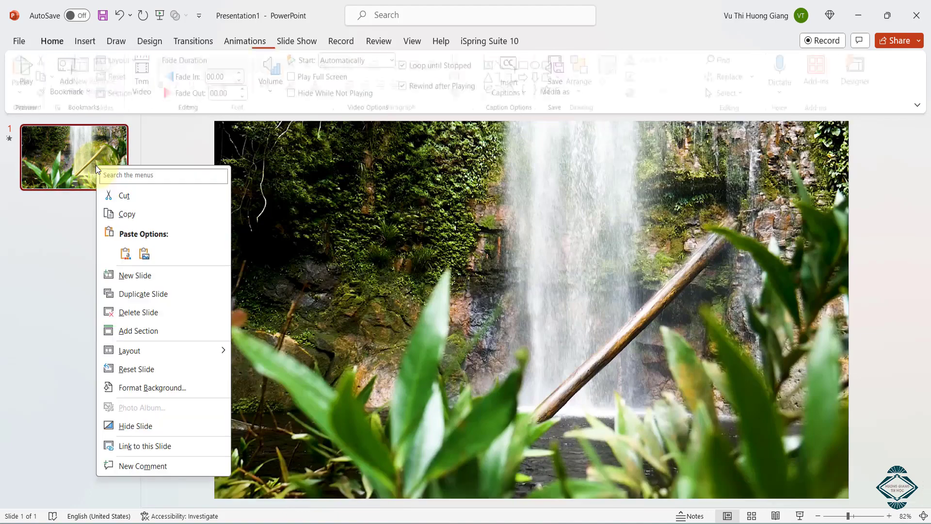
click(131, 293)
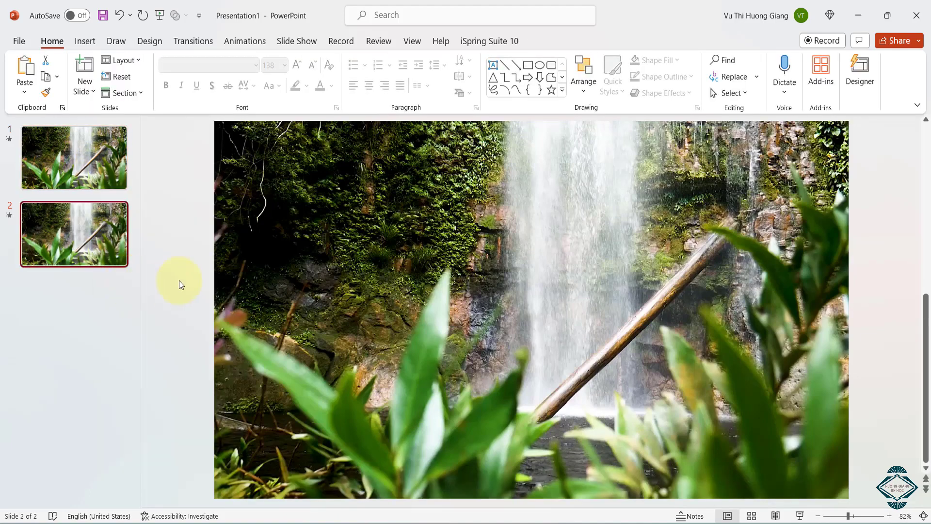
click(474, 262)
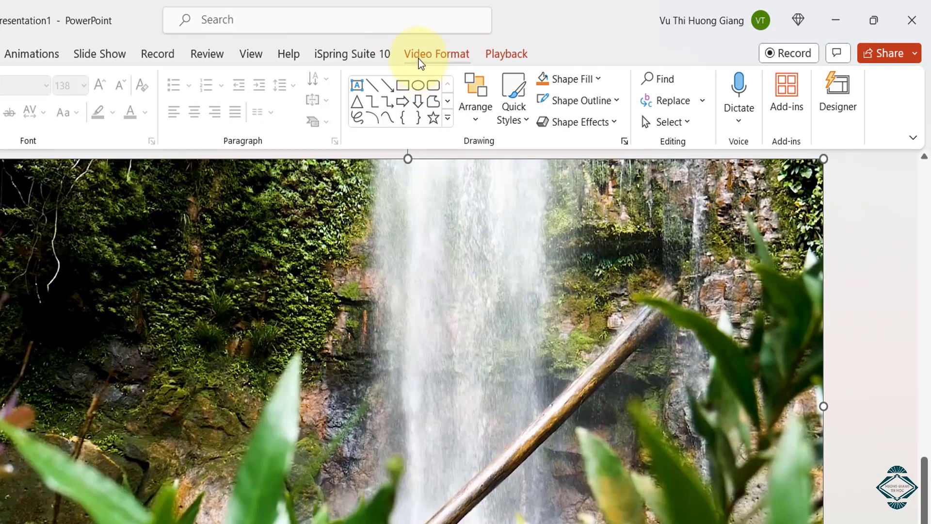
click(419, 59)
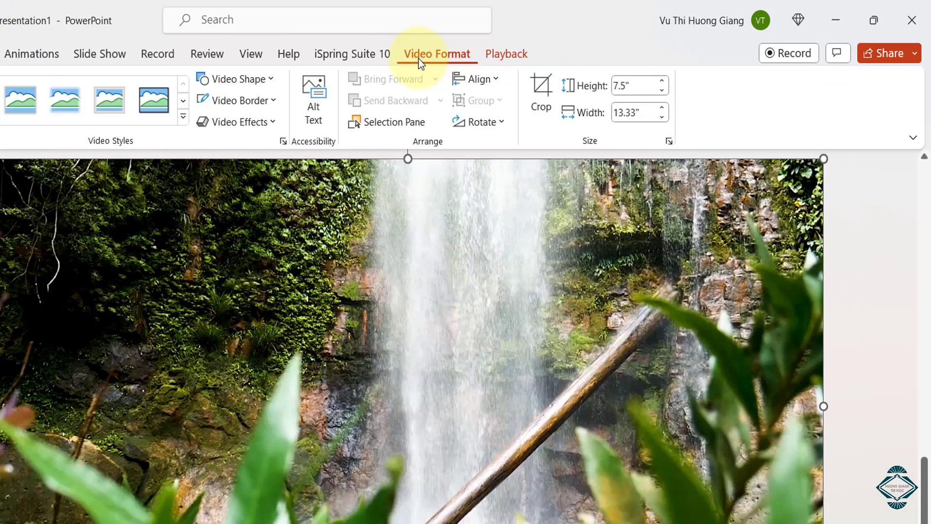
click(484, 124)
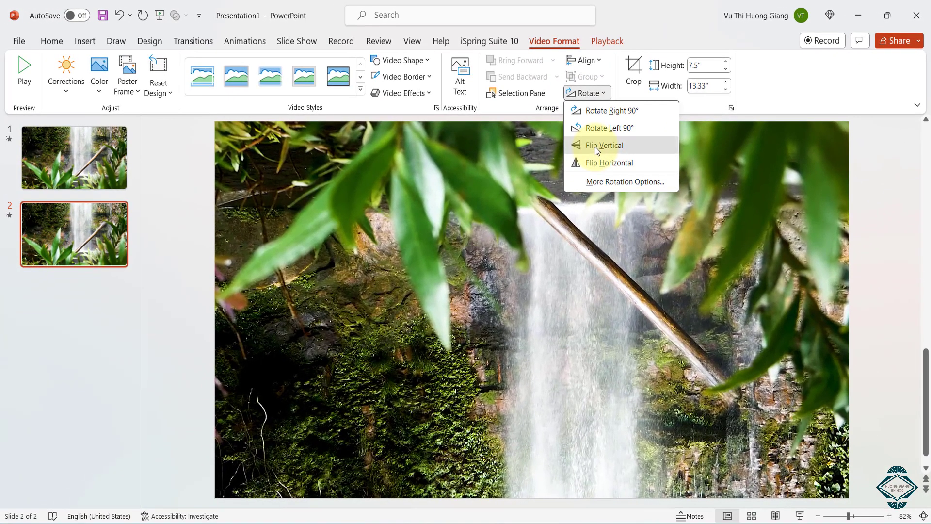
click(597, 146)
click(49, 43)
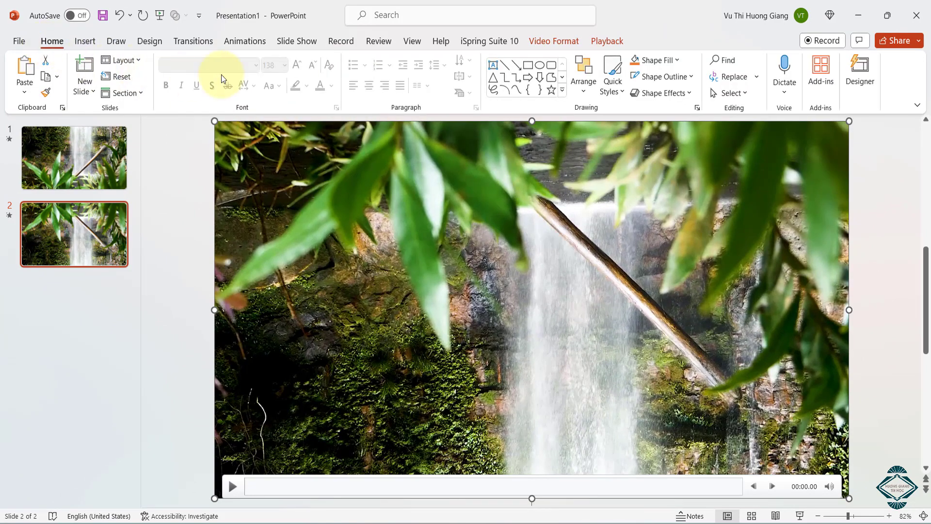
Step: Draw a text box across the upper slide and enter NATURE
click(494, 67)
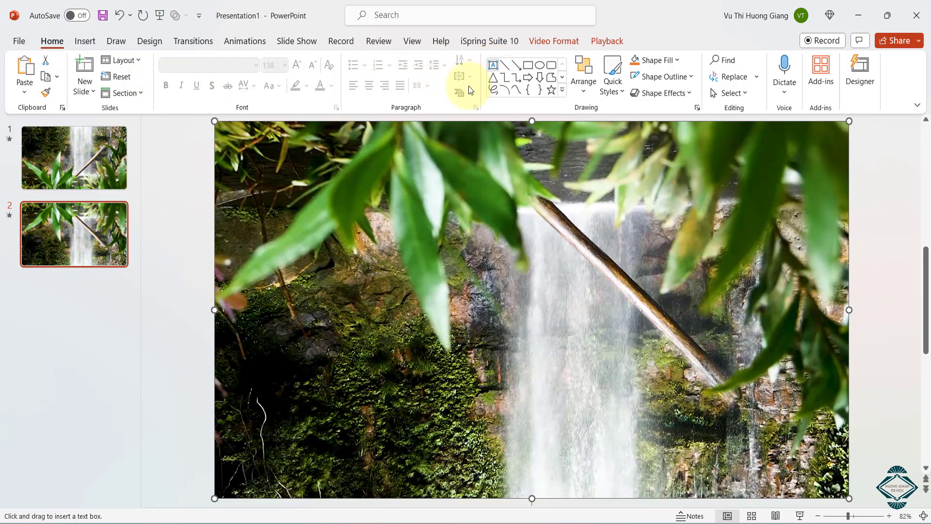
mouse_move(233, 205)
mouse_down()
mouse_move(511, 291)
mouse_move(641, 319)
mouse_up()
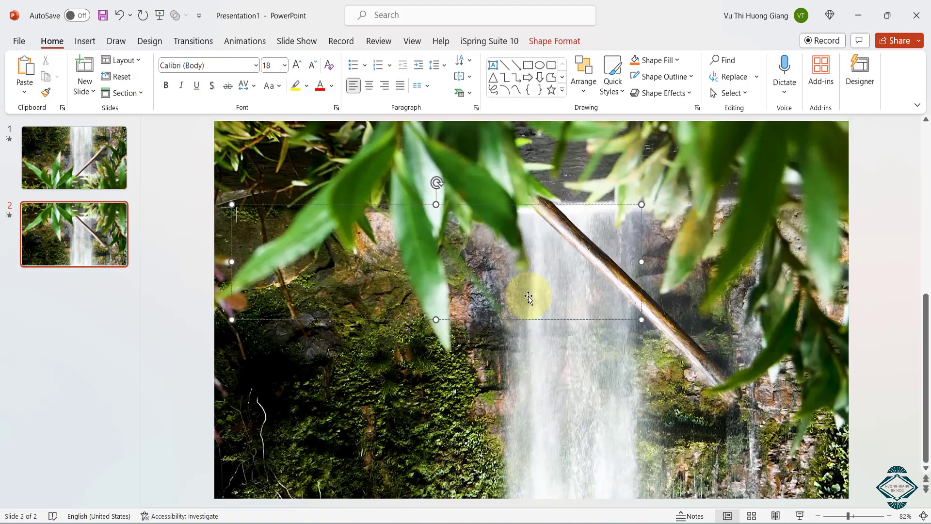
text(Th)
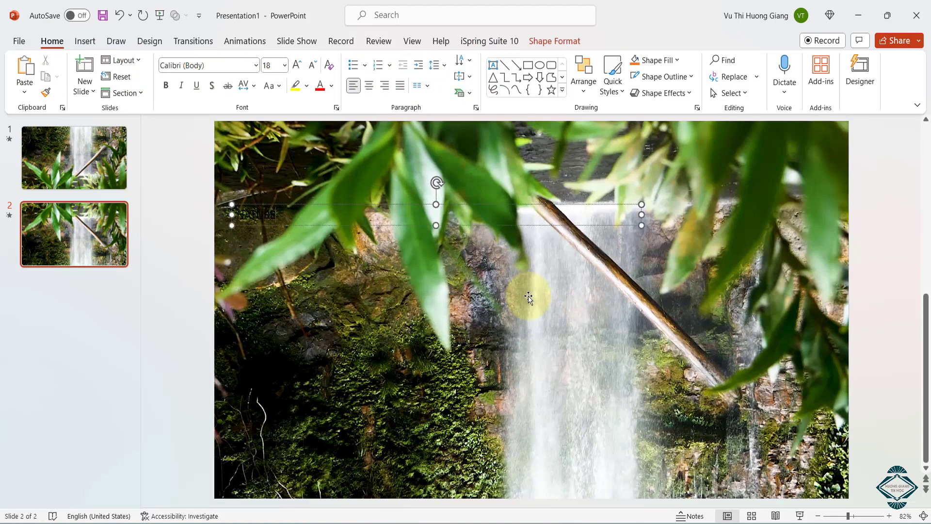
Step: Format the NATURE text as 138 pt Raleway Black
key(ctrl+a)
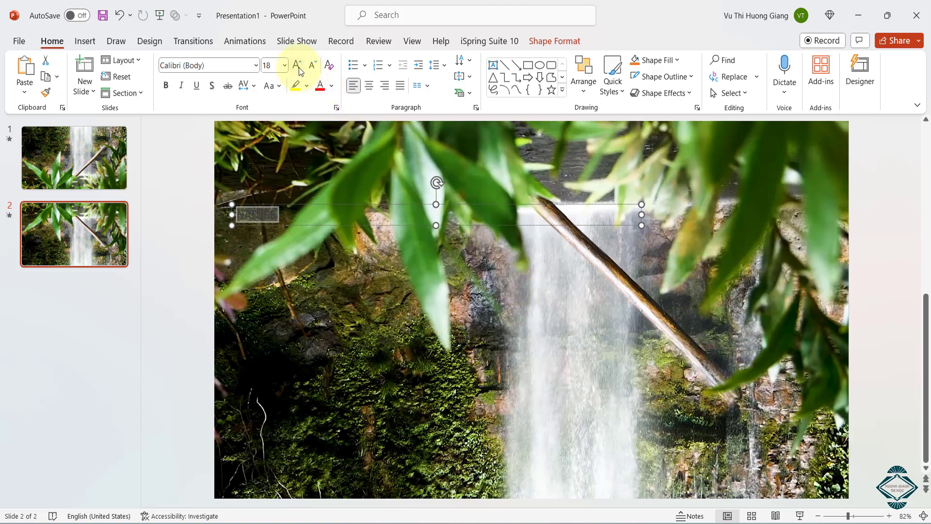
click(297, 65)
click(298, 65)
click(297, 65)
click(297, 65)
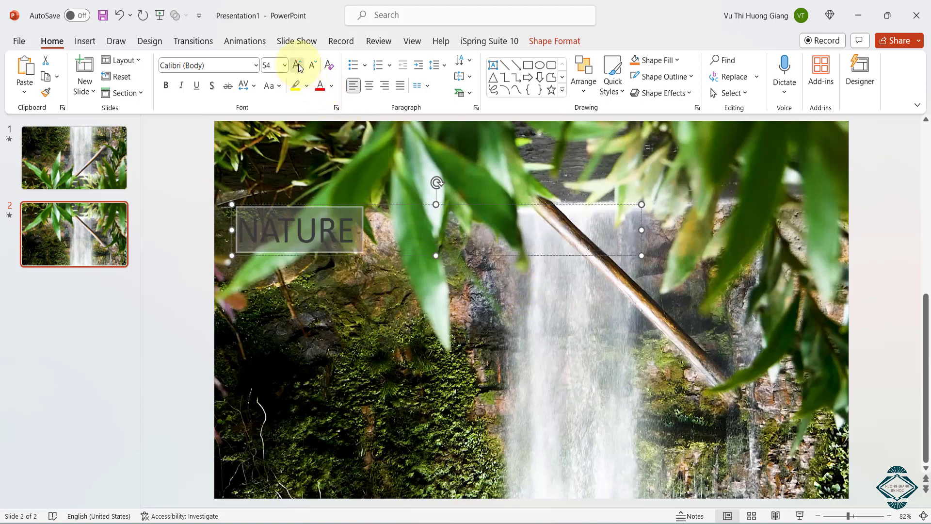
click(298, 65)
click(297, 65)
click(297, 65)
click(298, 65)
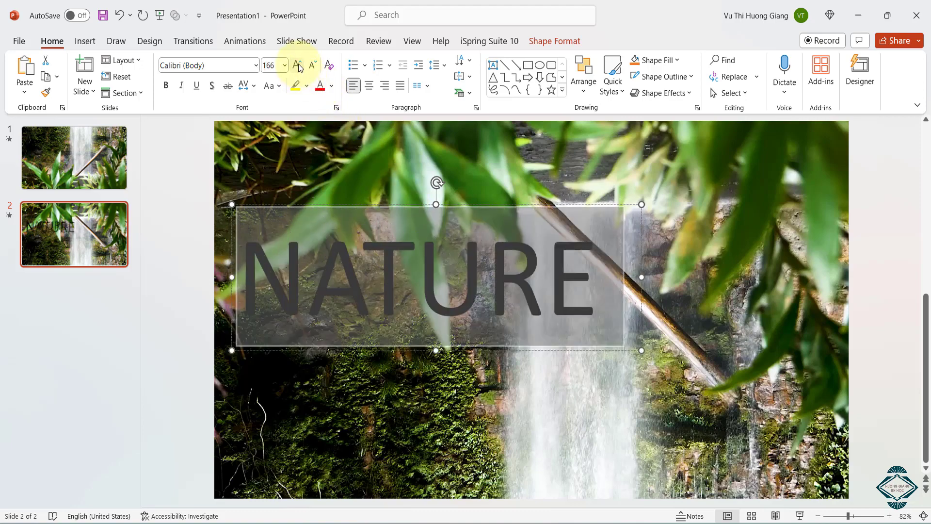
click(314, 66)
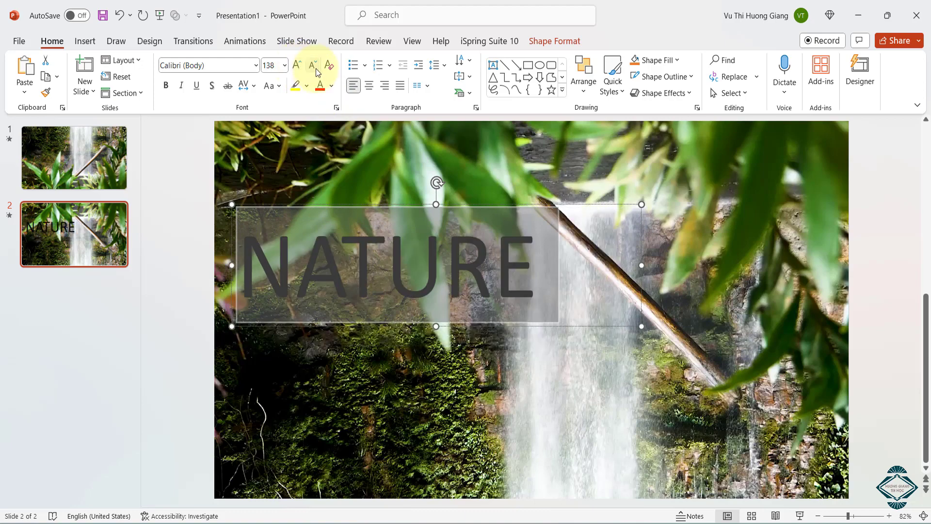
click(256, 65)
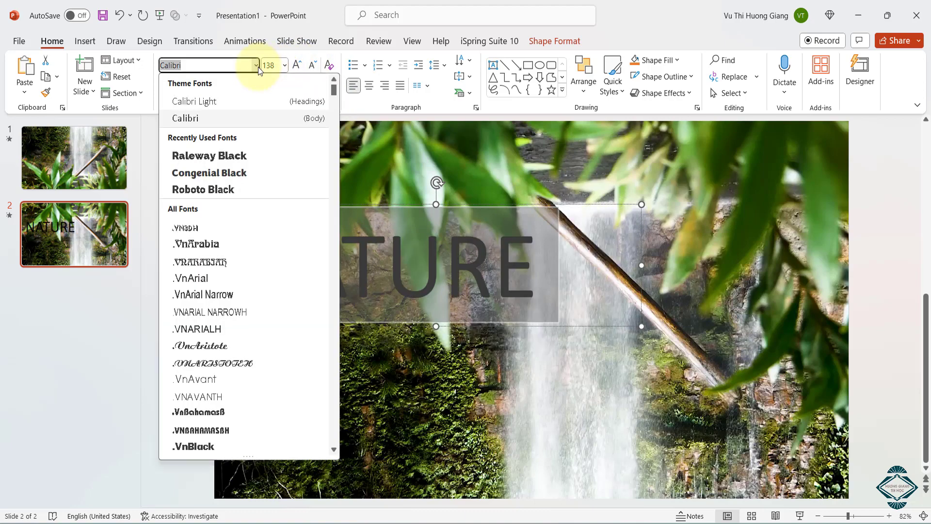
click(239, 159)
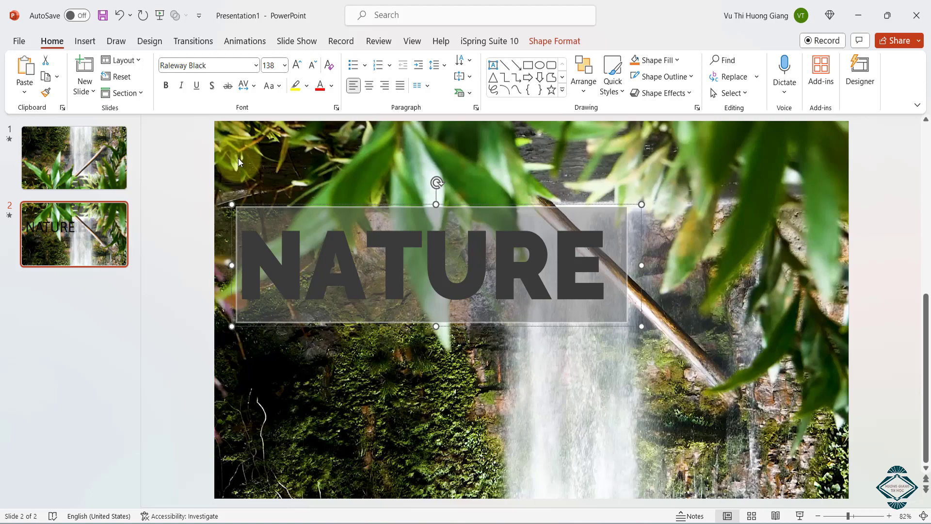
click(465, 163)
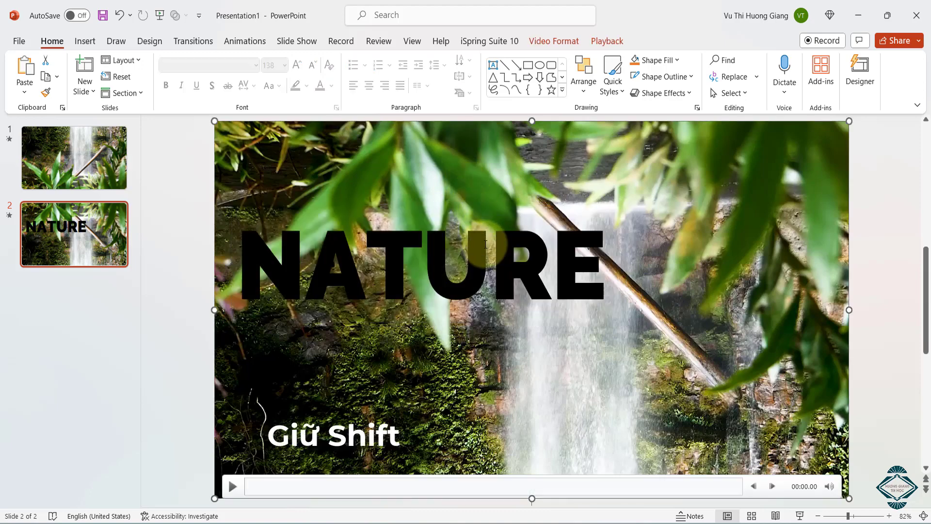
Step: Intersect the video with the NATURE text box to clip it into the letters, then open PowerPoint Options
shift+click(483, 250)
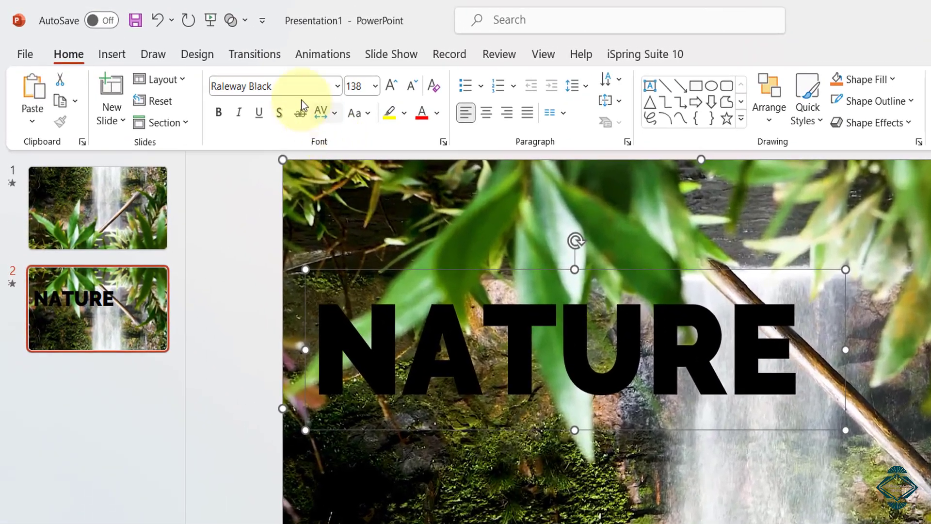
click(246, 22)
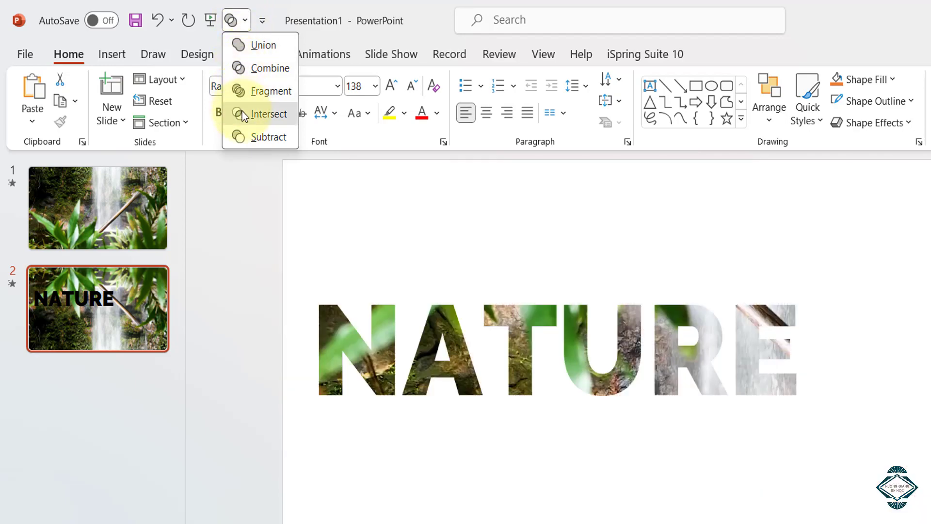
click(242, 113)
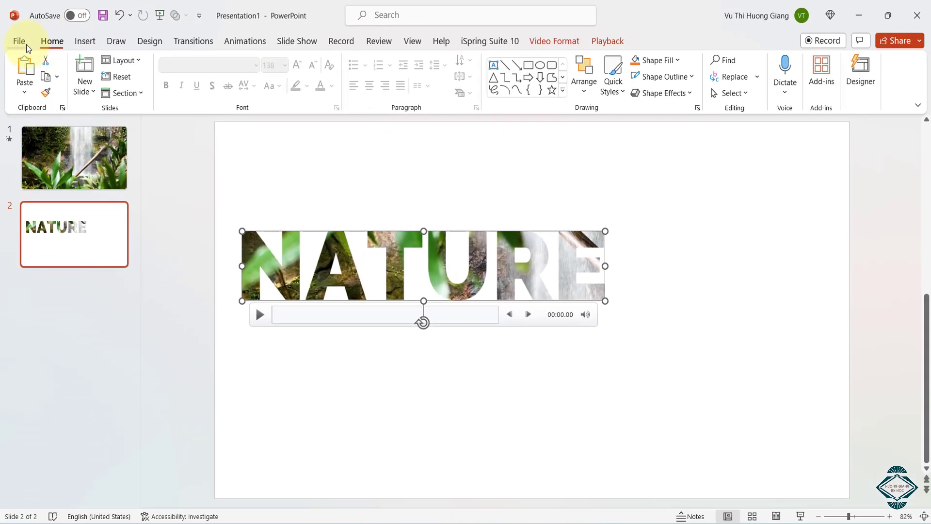
click(19, 42)
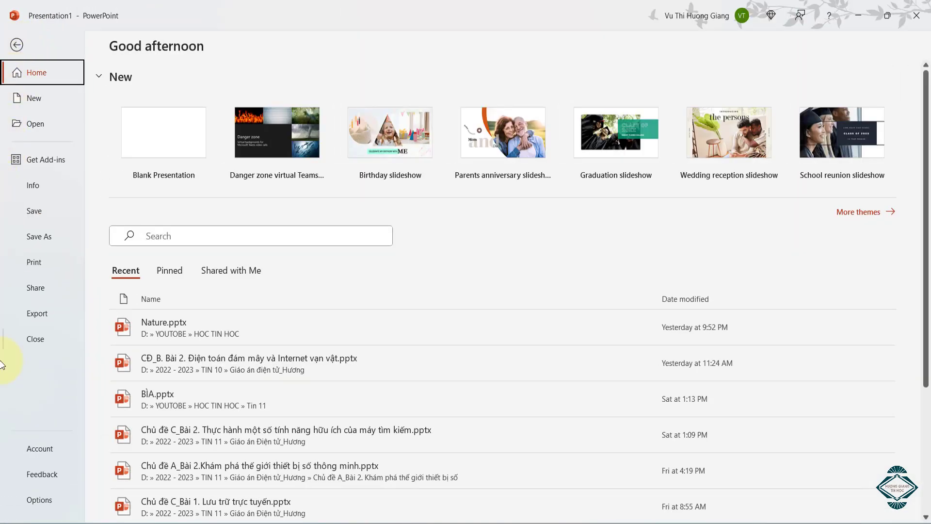
click(39, 499)
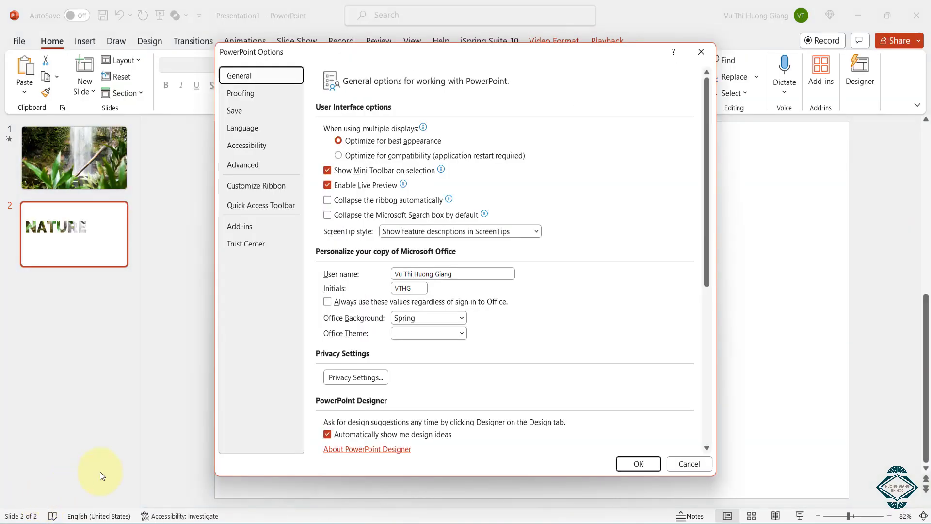
Step: In Quick Access Toolbar settings, list All Commands and select Merge Shapes
click(246, 205)
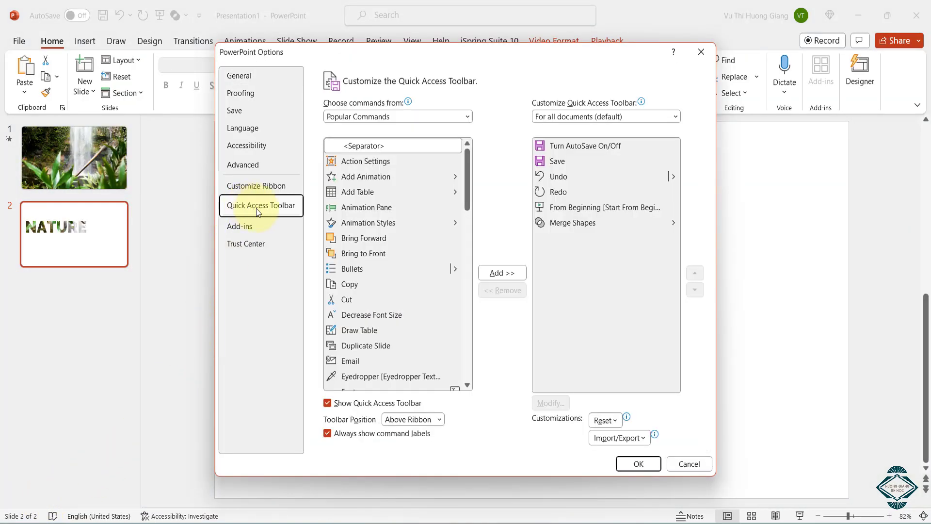
click(383, 119)
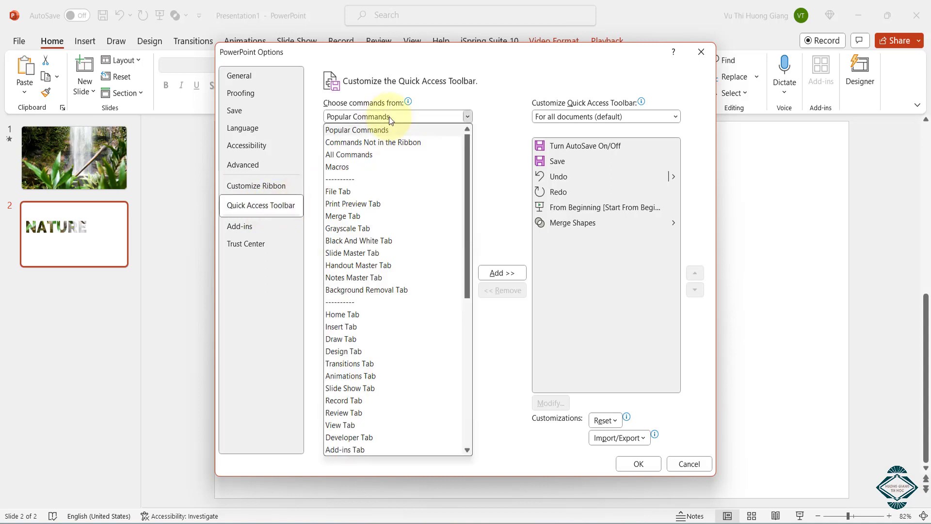
key(Escape)
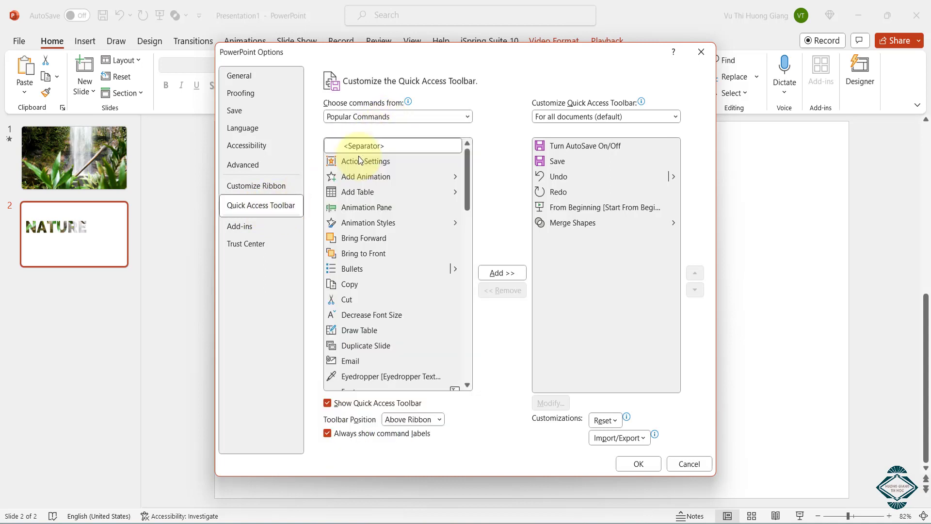
drag(463, 242, 462, 264)
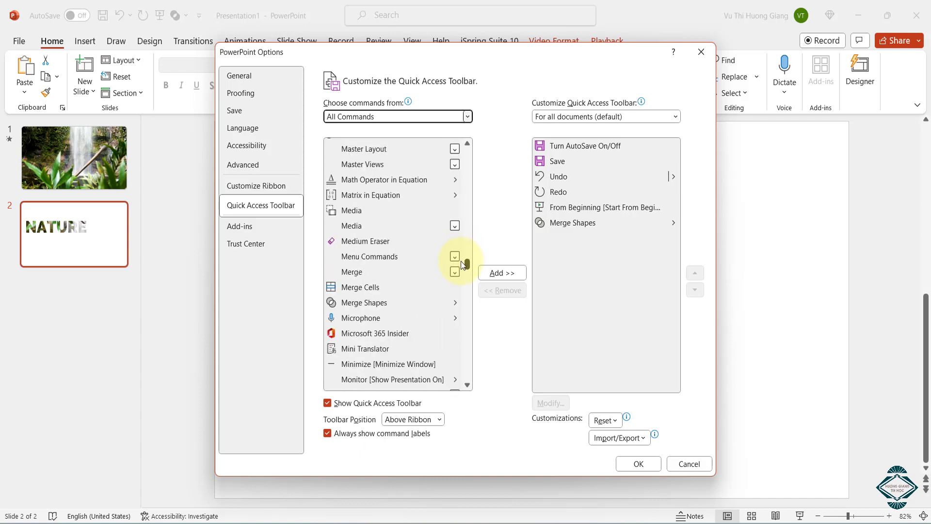
click(360, 306)
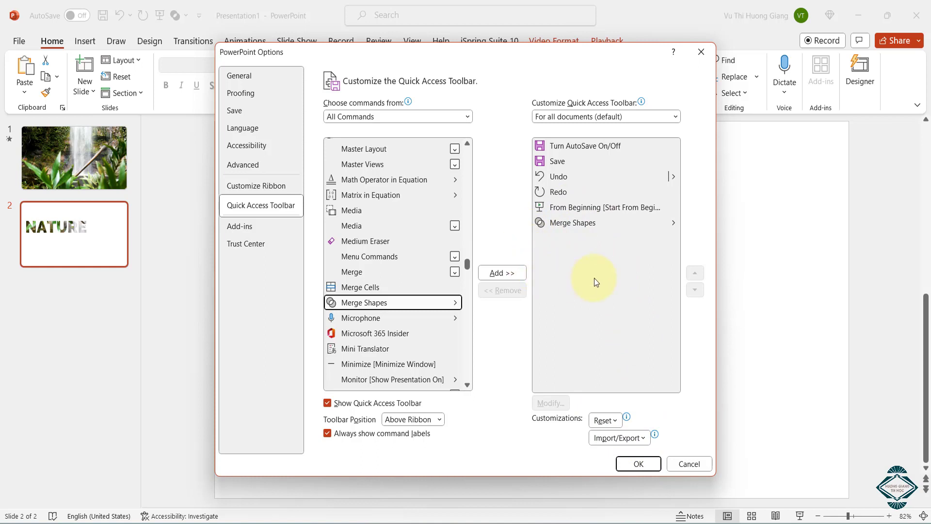
Step: Cancel Options, then cut the NATURE video from slide 2 and paste it onto slide 1
click(689, 464)
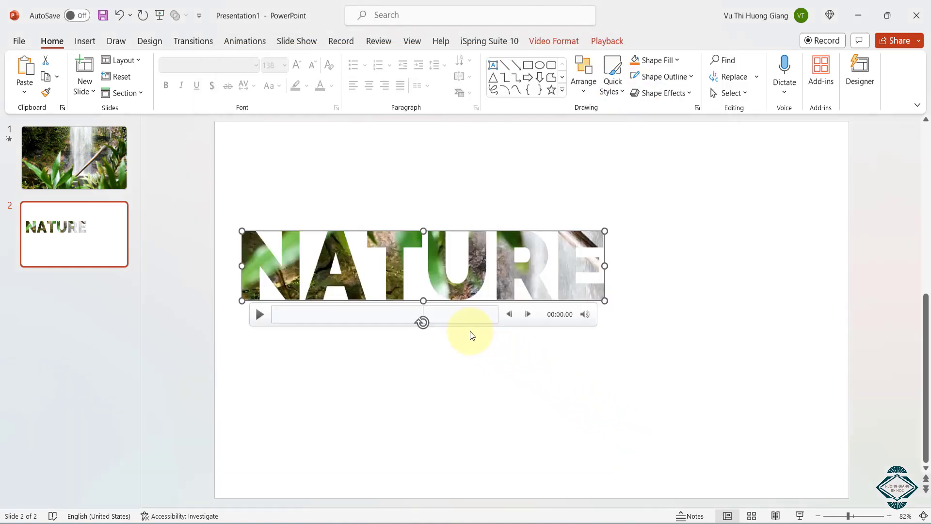
key(ctrl+x)
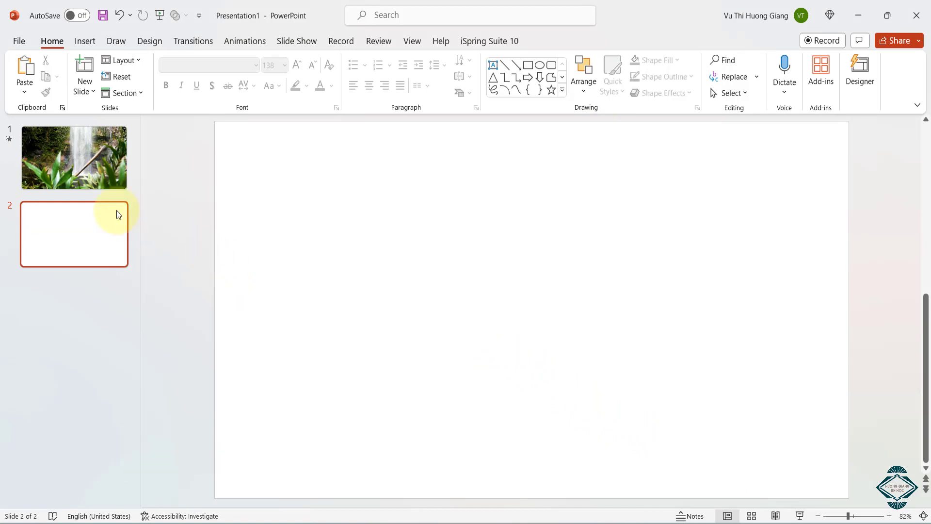
click(103, 181)
mouse_move(409, 328)
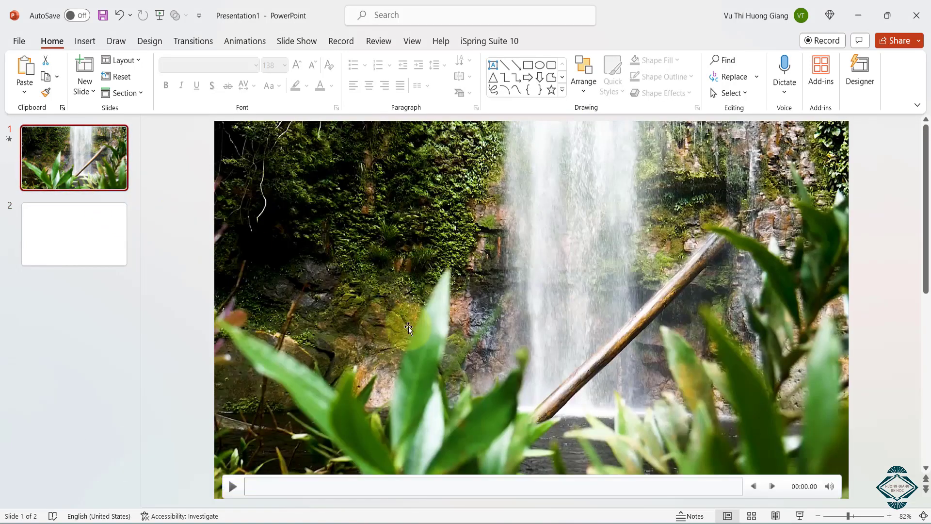
key(ctrl+v)
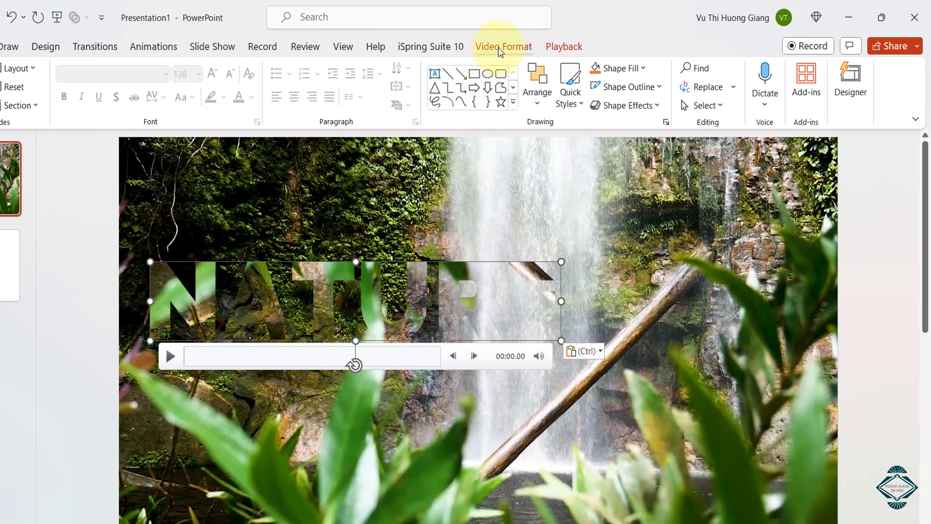
Step: Give the NATURE video a white 3 pt video border
click(499, 47)
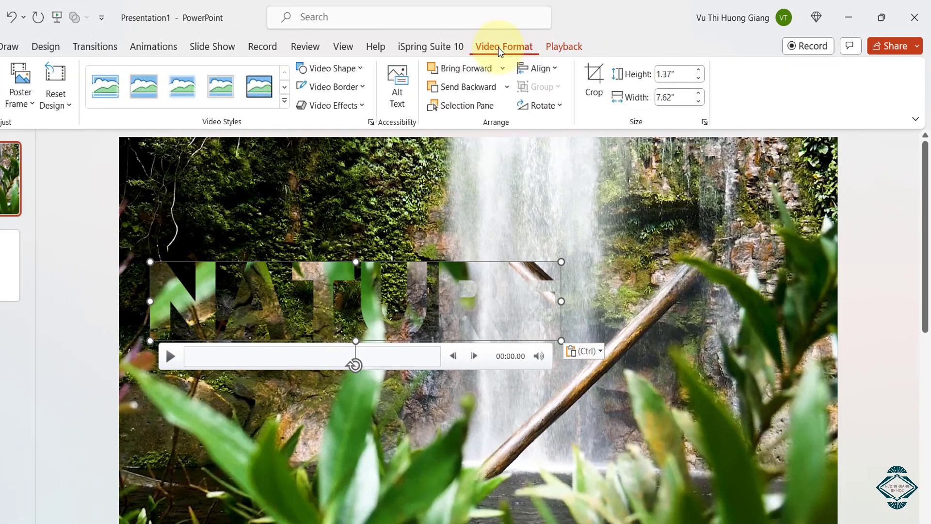
click(353, 87)
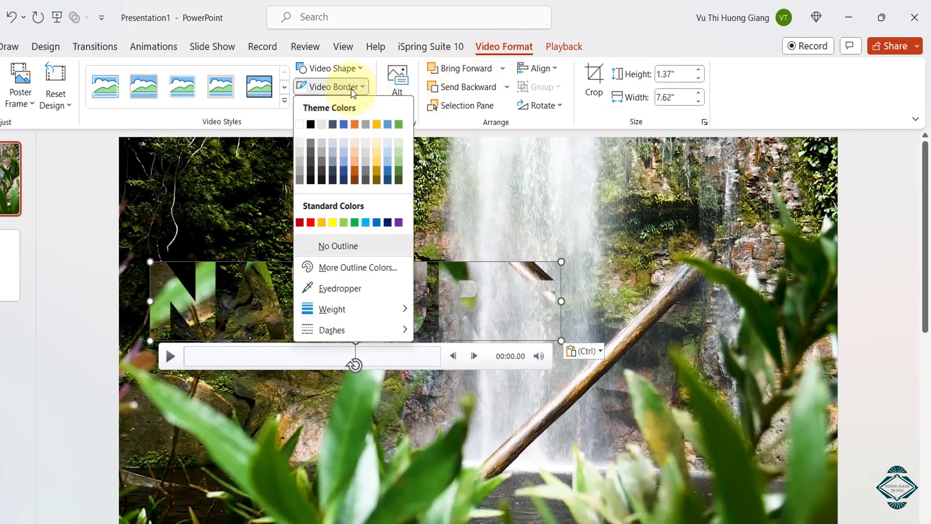
click(299, 126)
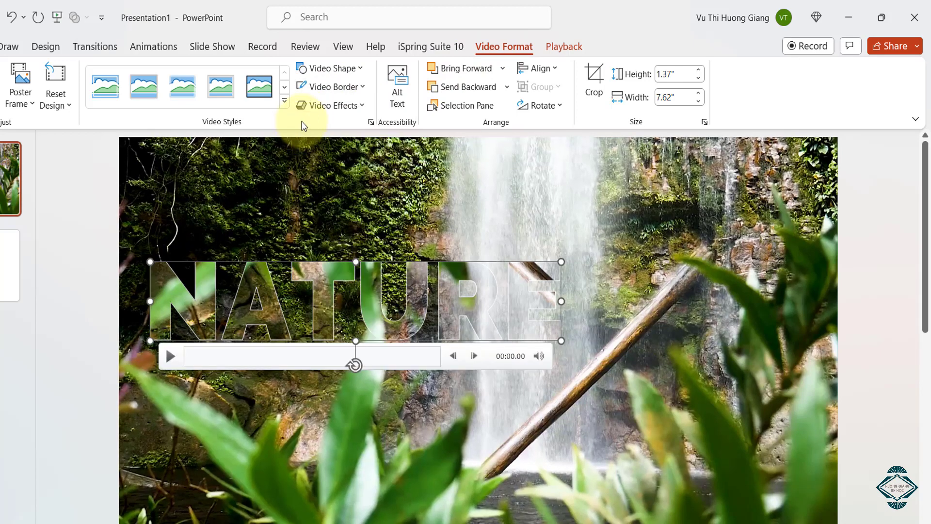
click(325, 93)
mouse_move(350, 309)
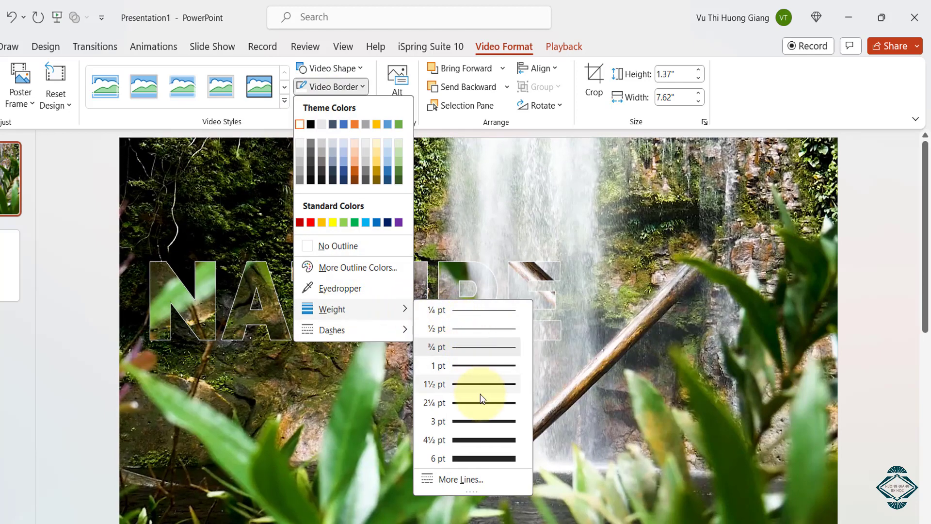
click(477, 418)
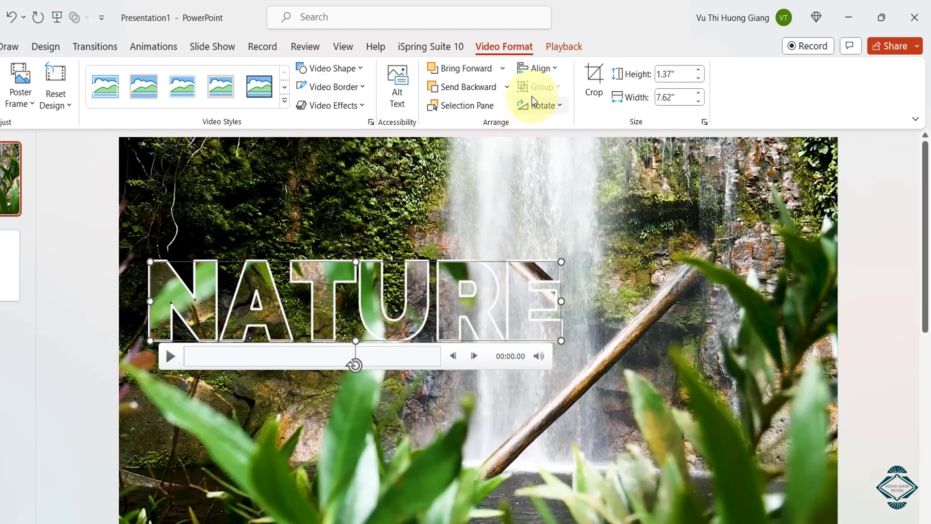
Step: Align the NATURE video Middle and Center on the slide
click(538, 70)
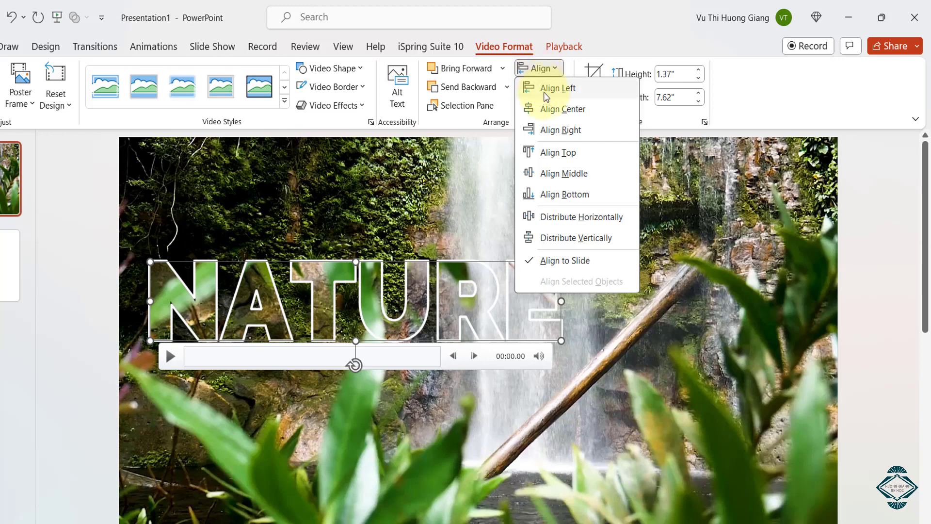
click(558, 175)
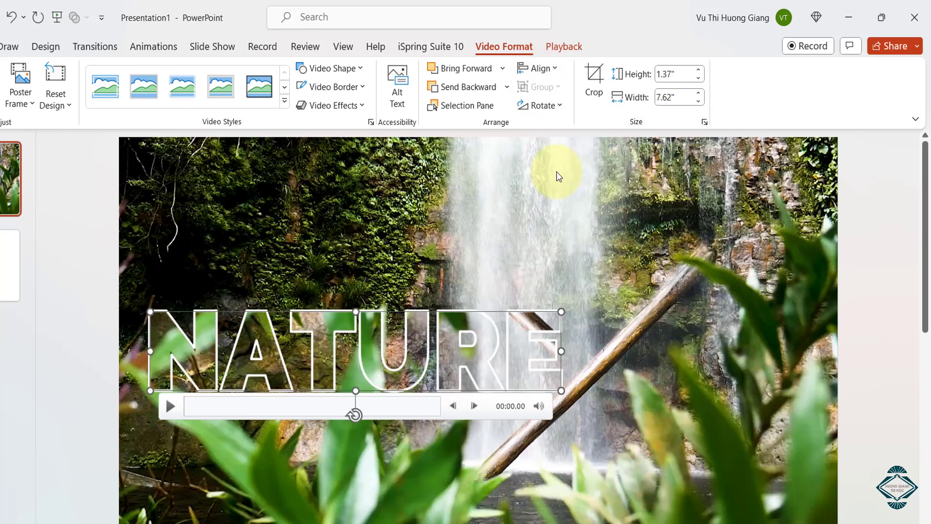
click(540, 75)
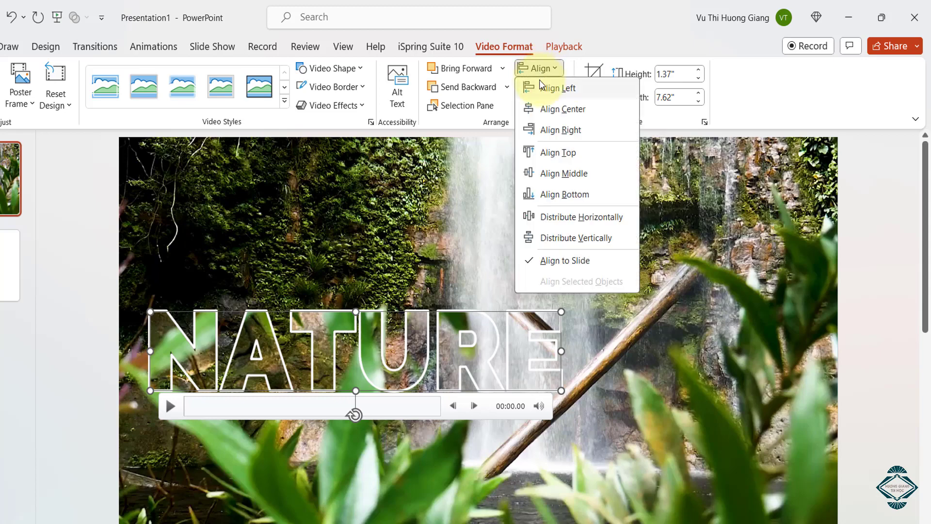
click(551, 111)
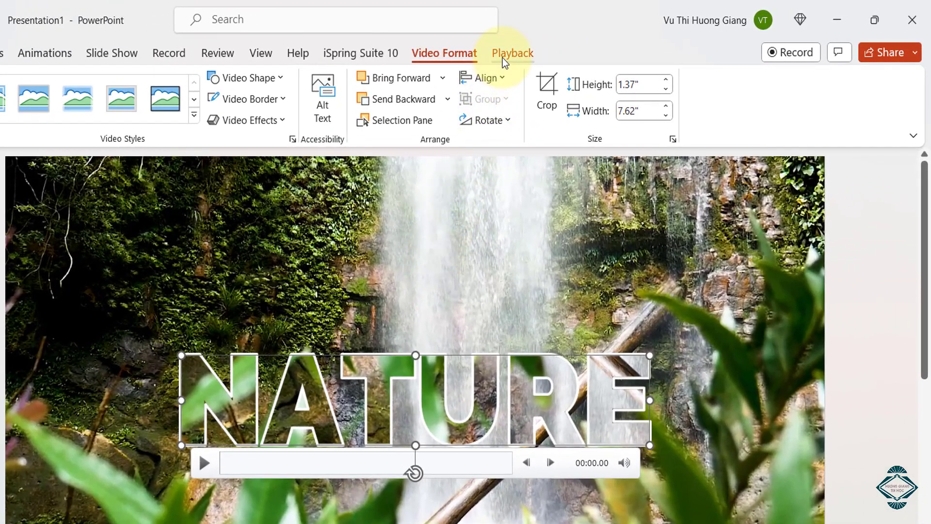
Step: Set the NATURE video's playback to start Automatically, with Loop until Stopped and Rewind after Playing on
click(502, 57)
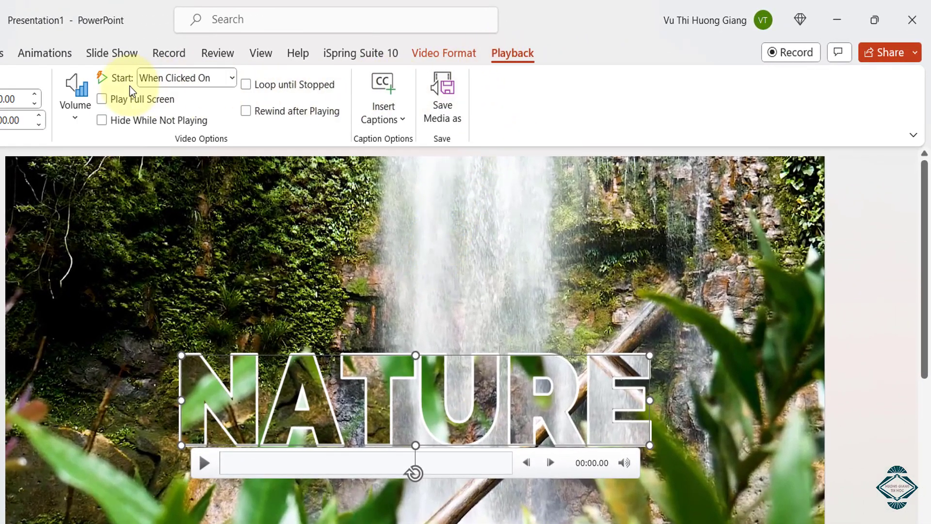
click(168, 80)
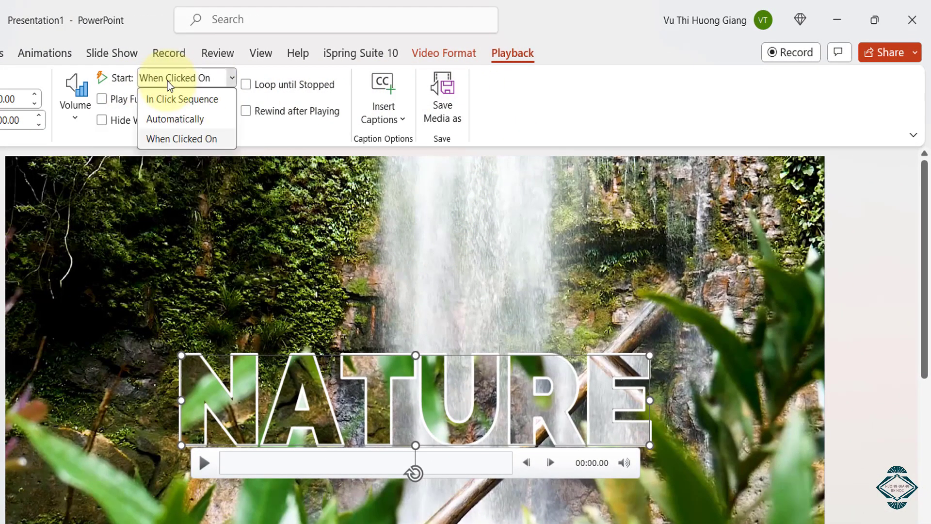
click(167, 121)
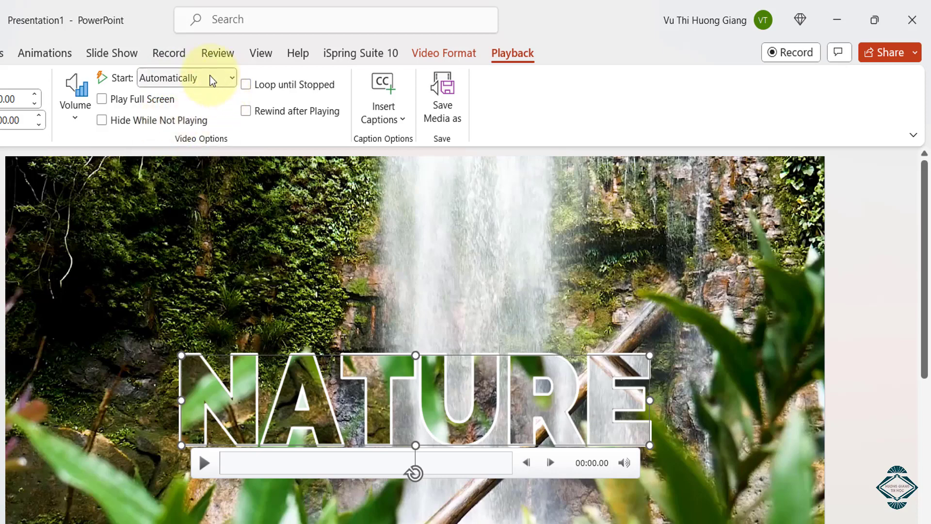
click(246, 85)
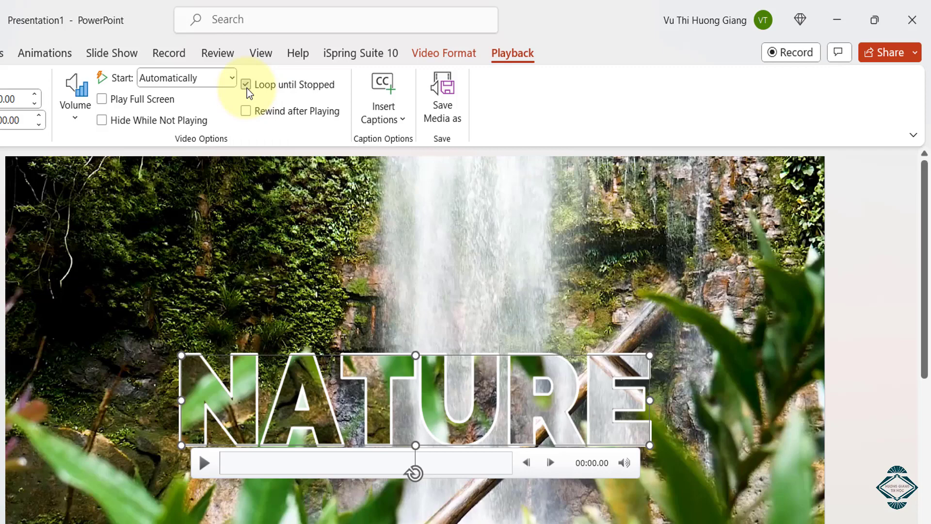
click(246, 115)
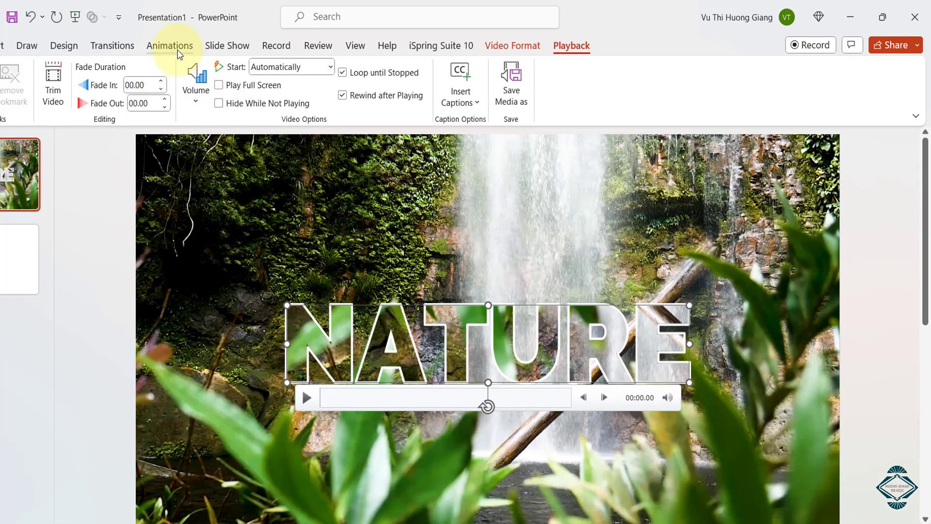
Step: Add a Grow/Shrink emphasis to the NATURE video and set it to start With Previous
click(179, 49)
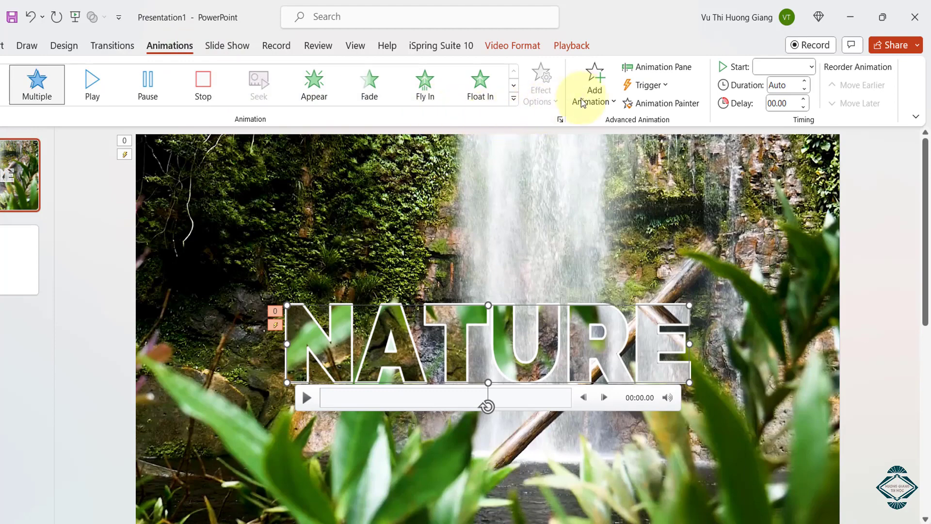
click(592, 98)
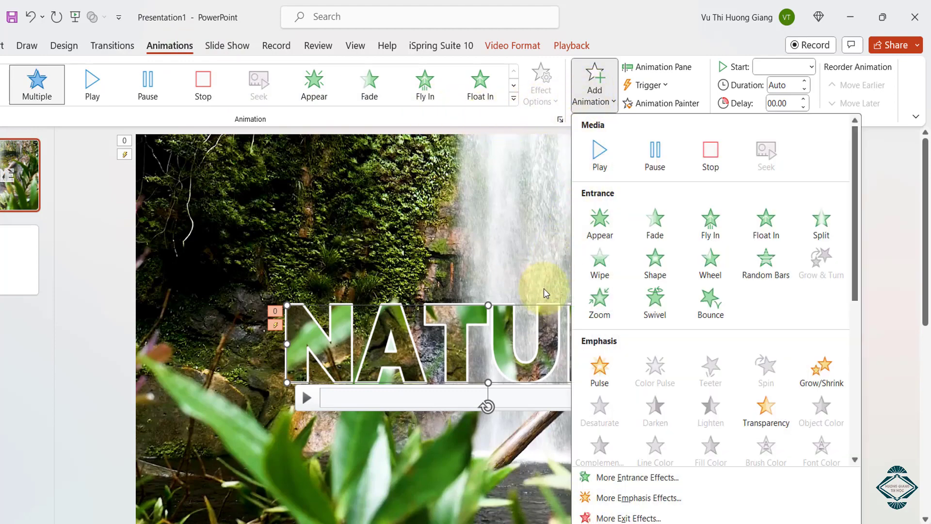
click(825, 384)
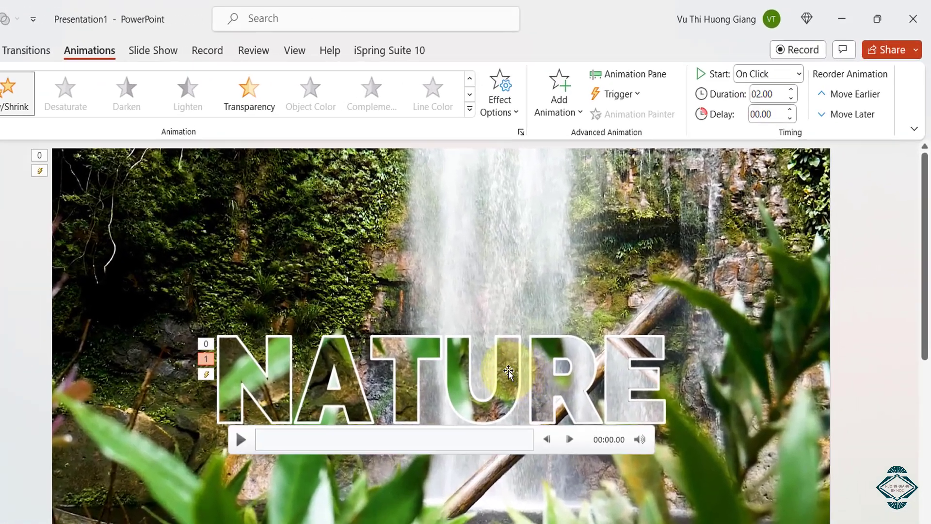
click(596, 317)
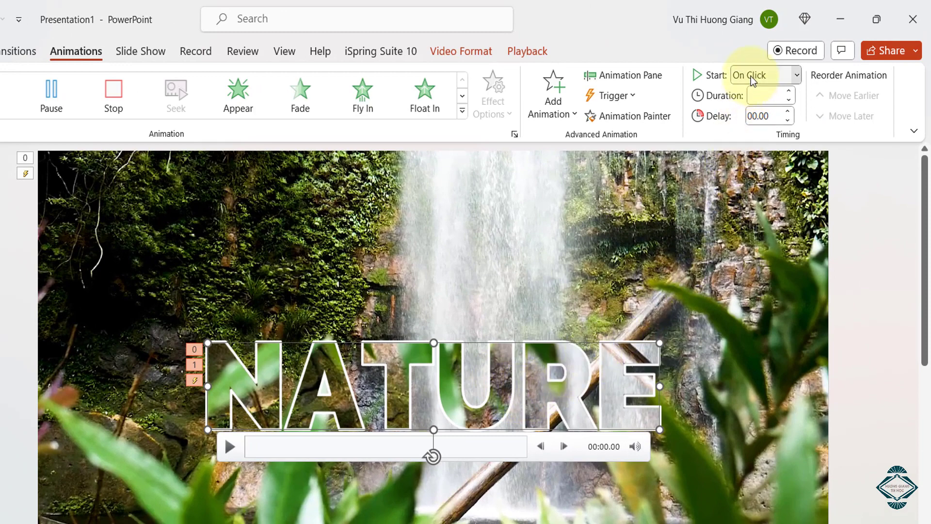
click(757, 116)
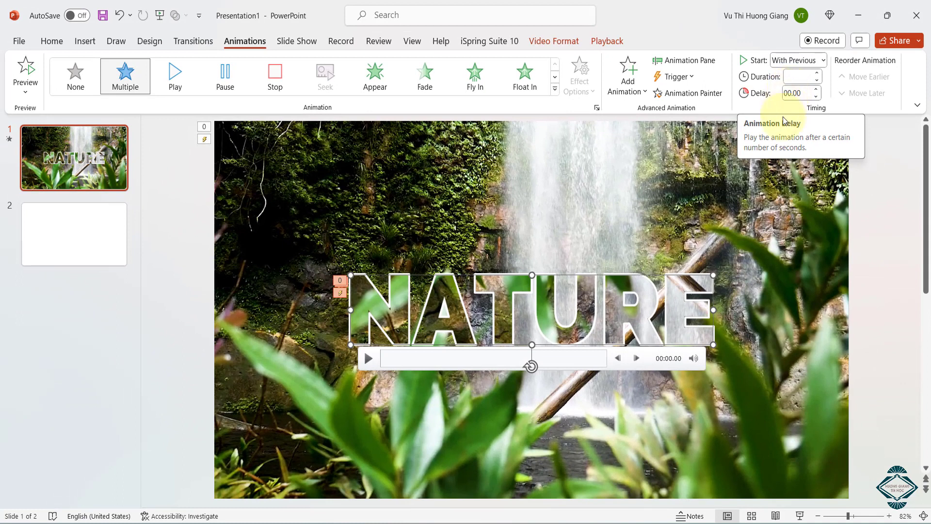
Step: Start the slide show to preview the video-filled NATURE text over the waterfall background
click(800, 513)
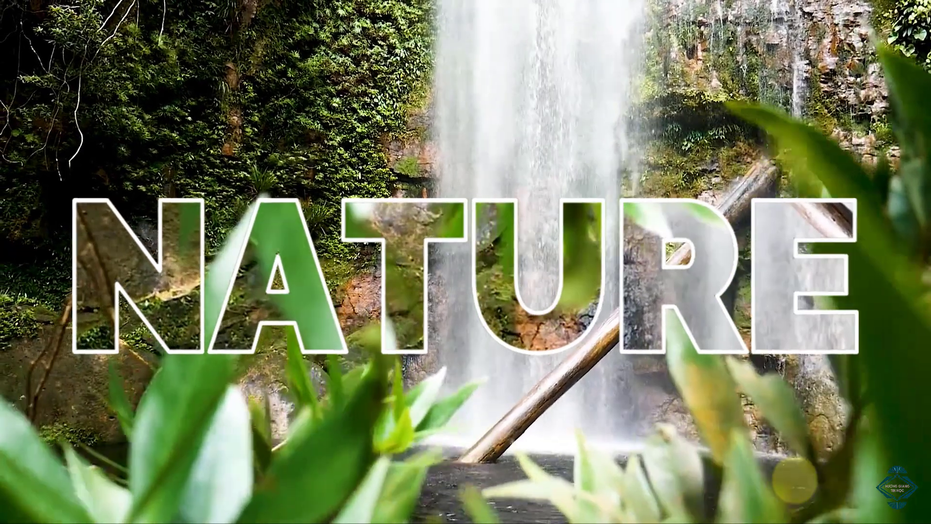